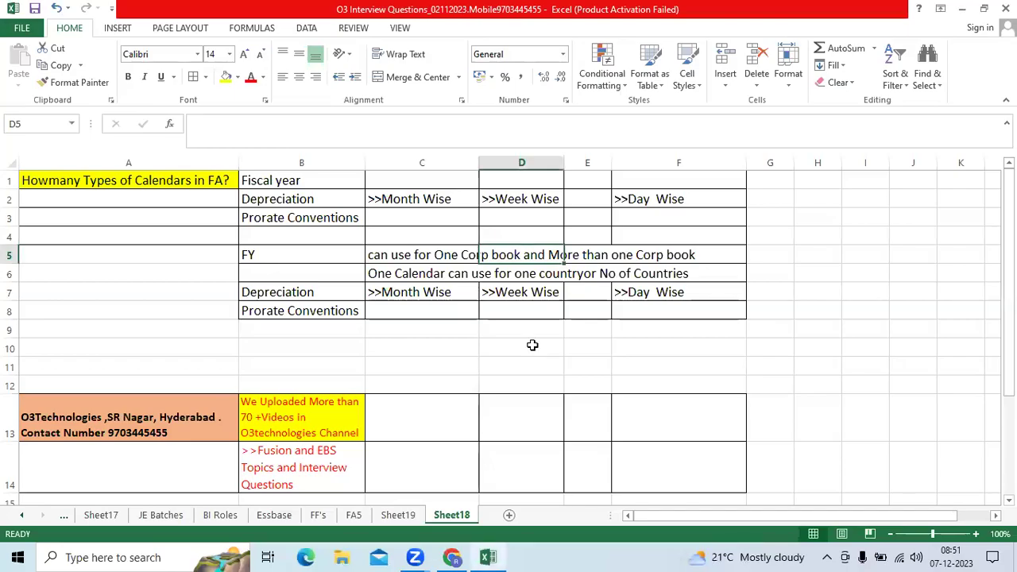
AutoFit column C, then review the Fiscal year, Depreciation (Month/Week/Day Wise) and Prorate Conventions entries.
{"action": "double_click", "coordinate": [476, 162]}
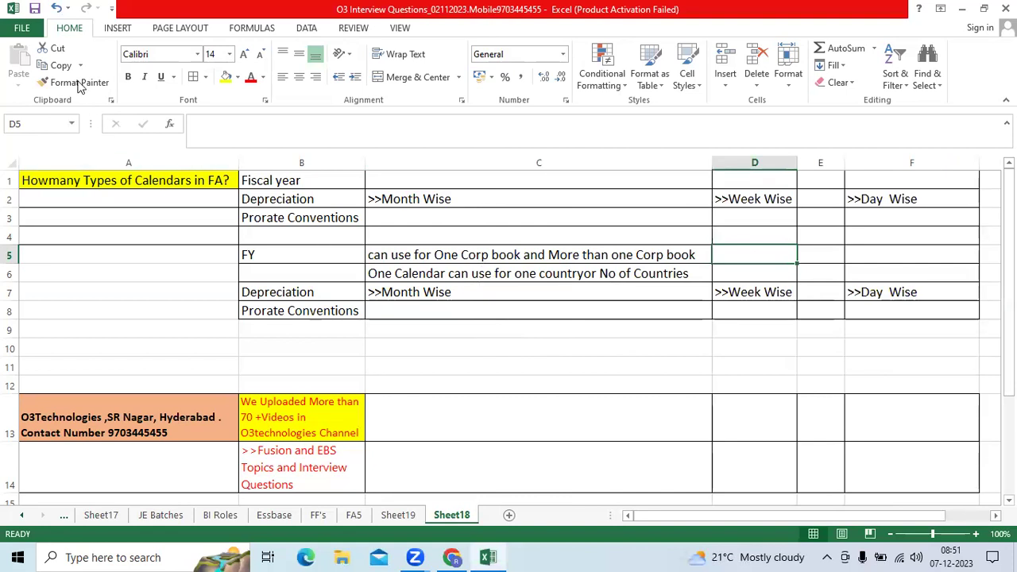
{"action": "left_click", "coordinate": [201, 183]}
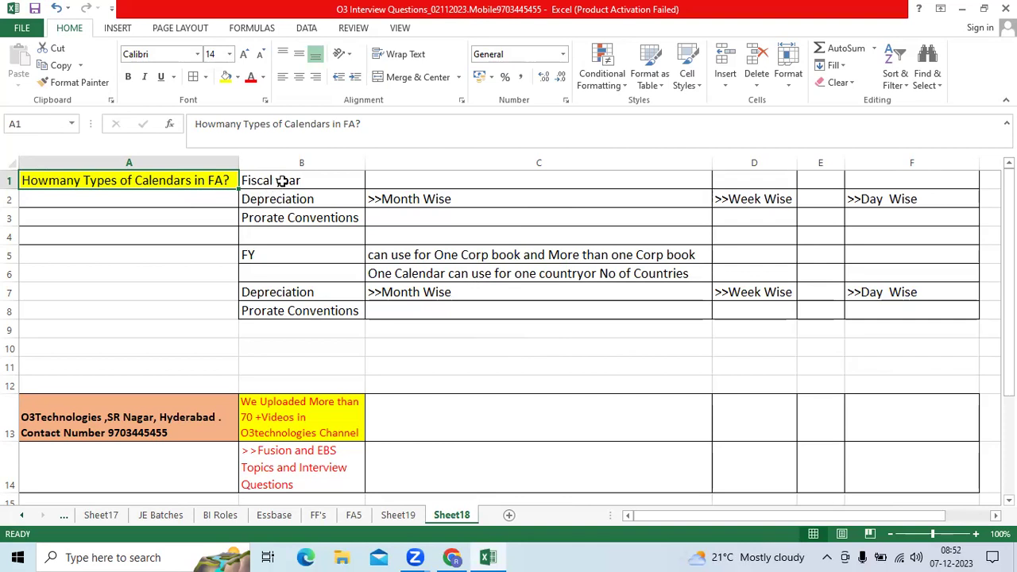
{"action": "left_click", "coordinate": [282, 181]}
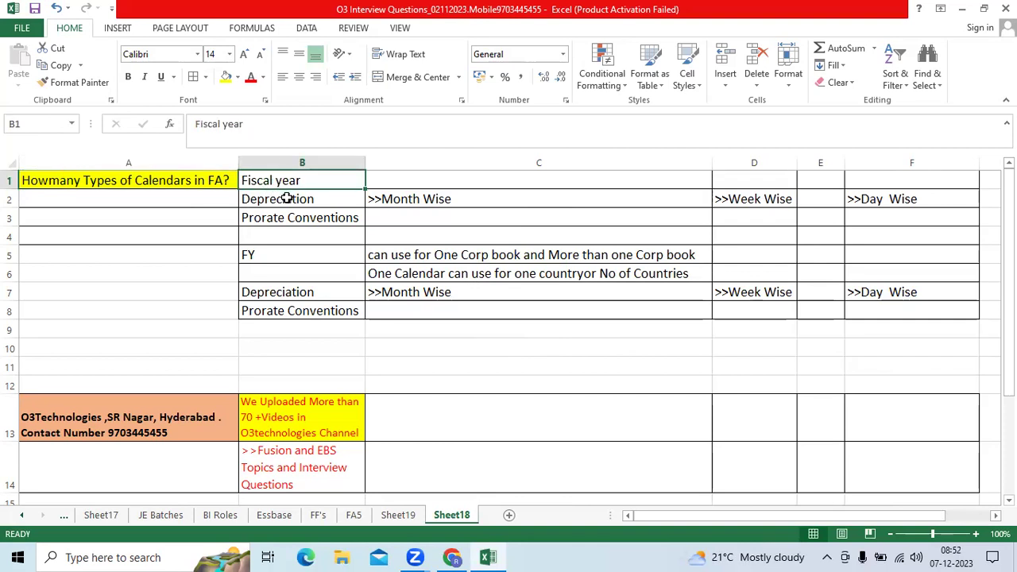
{"action": "left_click", "coordinate": [289, 198]}
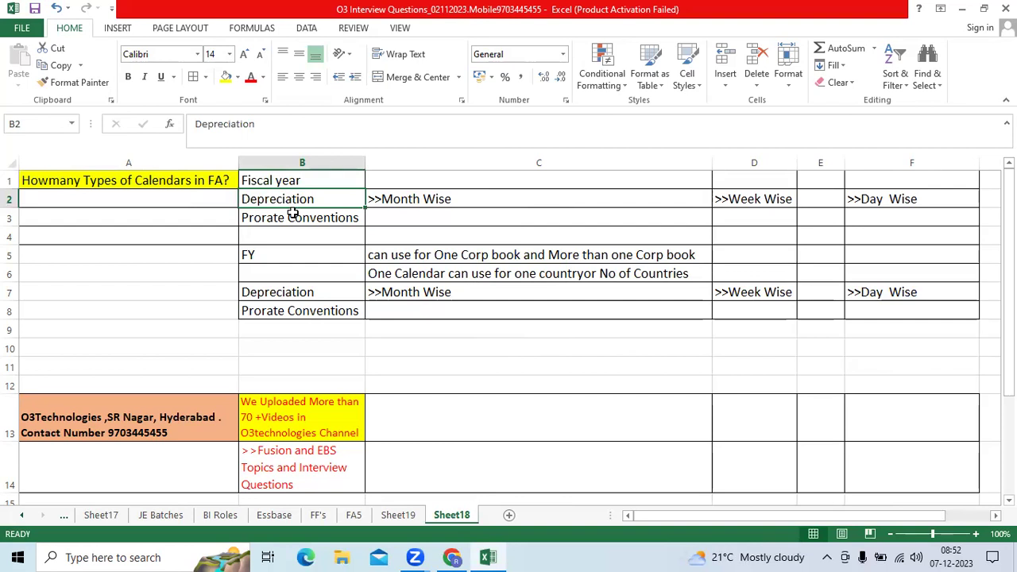
{"action": "left_click", "coordinate": [400, 201]}
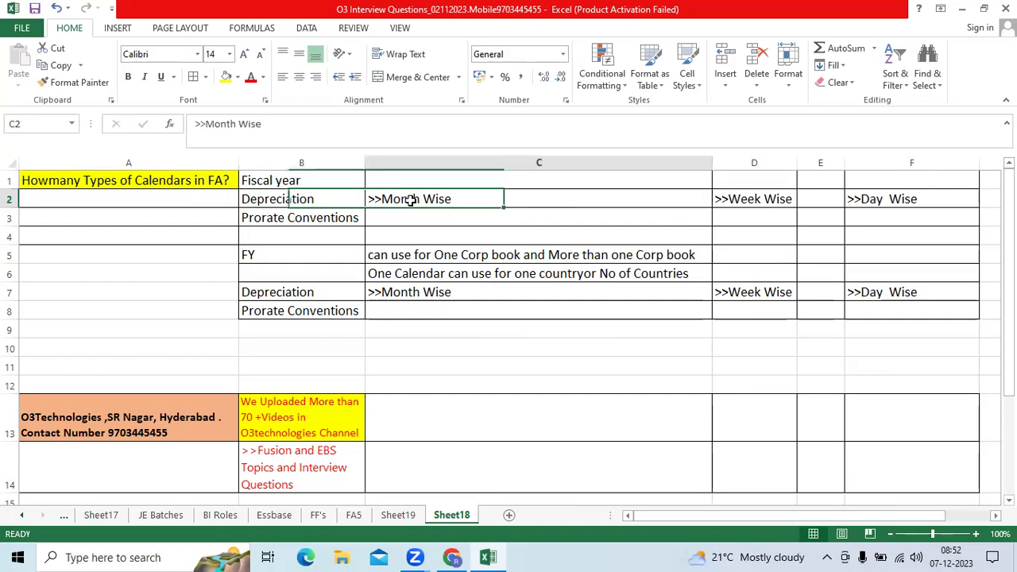
{"action": "left_click", "coordinate": [739, 199]}
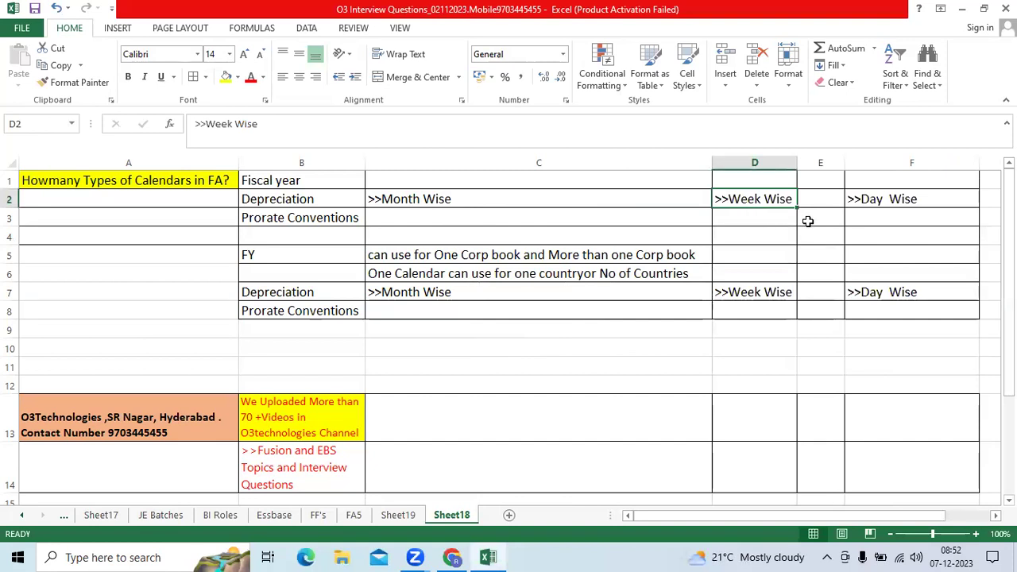
{"action": "left_click", "coordinate": [884, 200]}
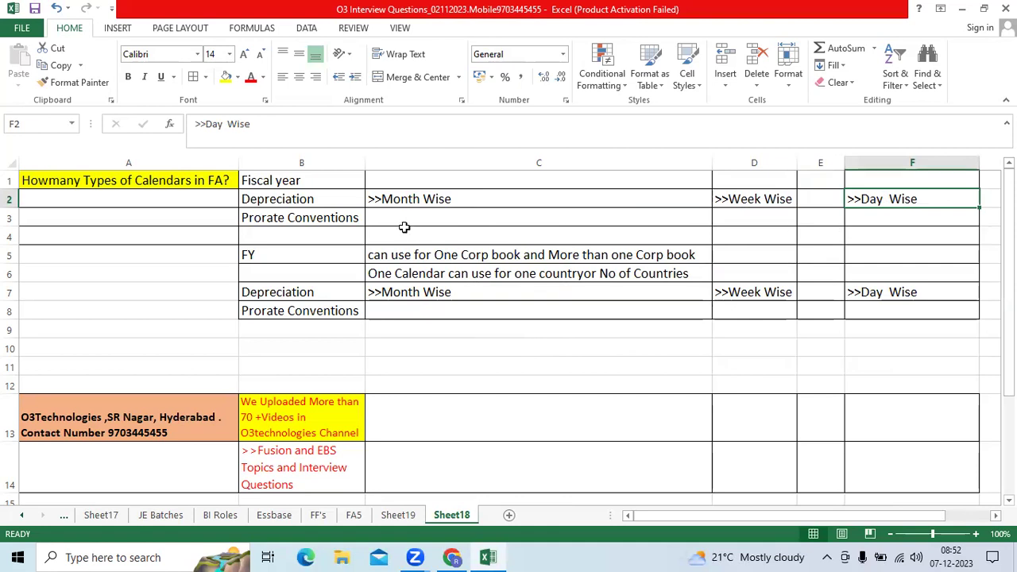
{"action": "left_click", "coordinate": [348, 223]}
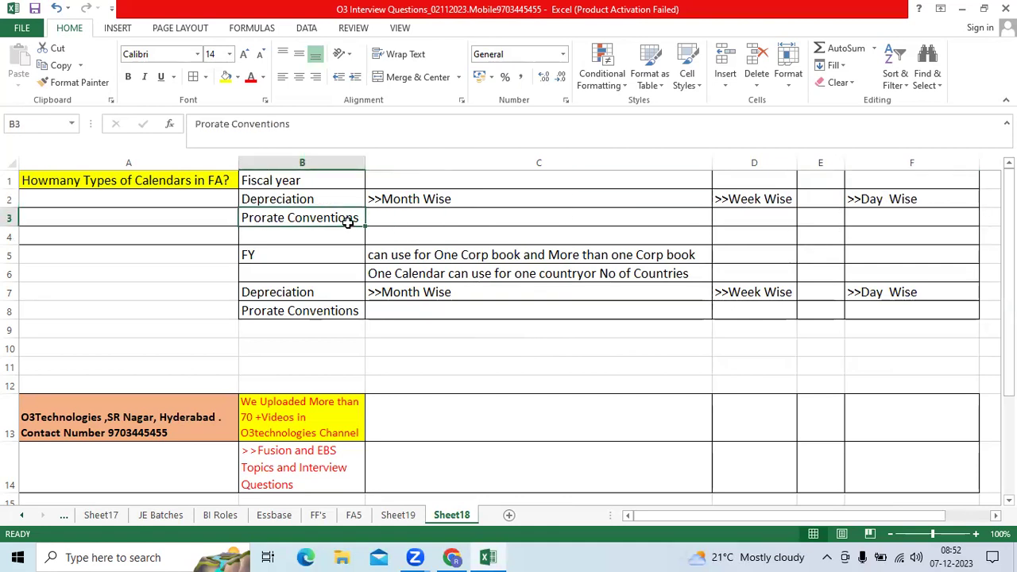
Review the fiscal year block and the Corp book sentence in C5, leaving C5 unchanged.
{"action": "left_click_drag", "start_coordinate": [336, 182], "coordinate": [869, 215]}
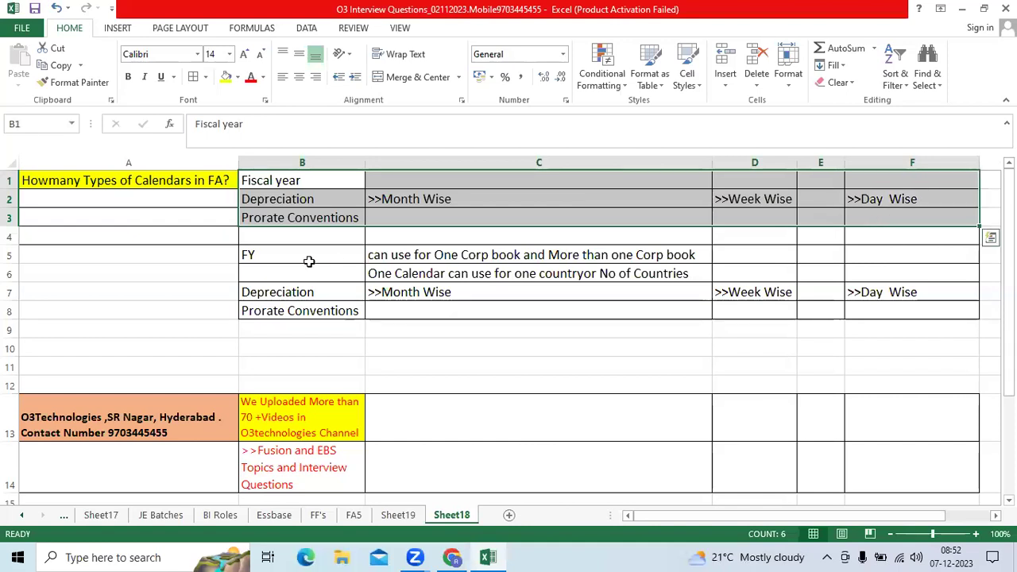
{"action": "left_click", "coordinate": [286, 251]}
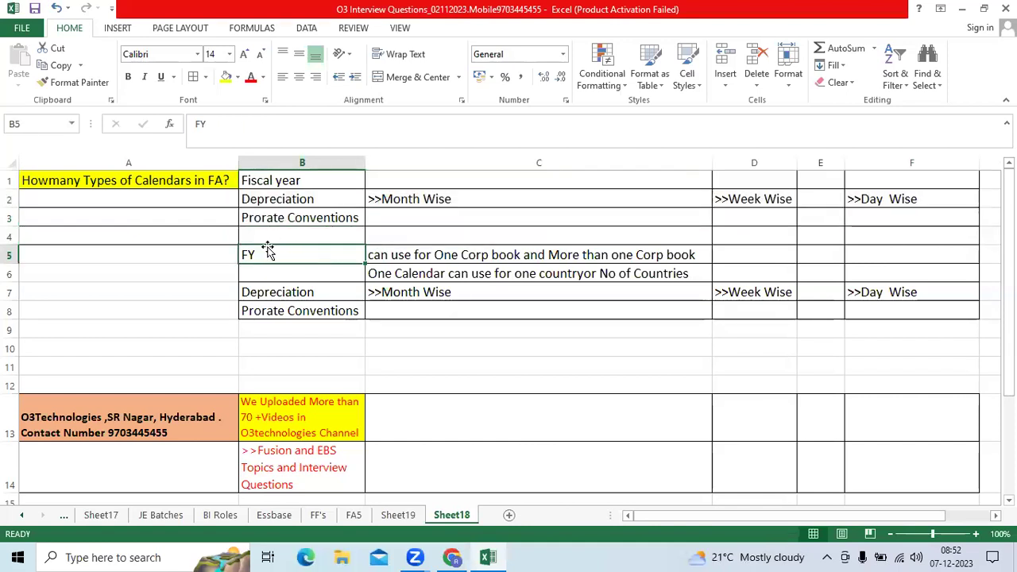
{"action": "left_click", "coordinate": [281, 268]}
{"action": "left_click", "coordinate": [270, 254]}
{"action": "double_click", "coordinate": [412, 254]}
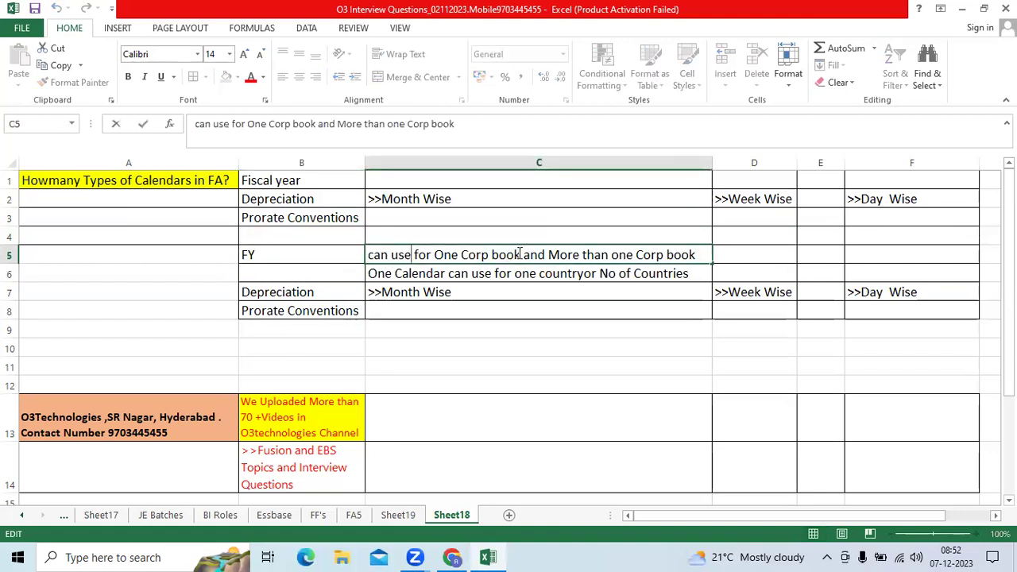
{"action": "left_click_drag", "start_coordinate": [520, 254], "coordinate": [367, 255]}
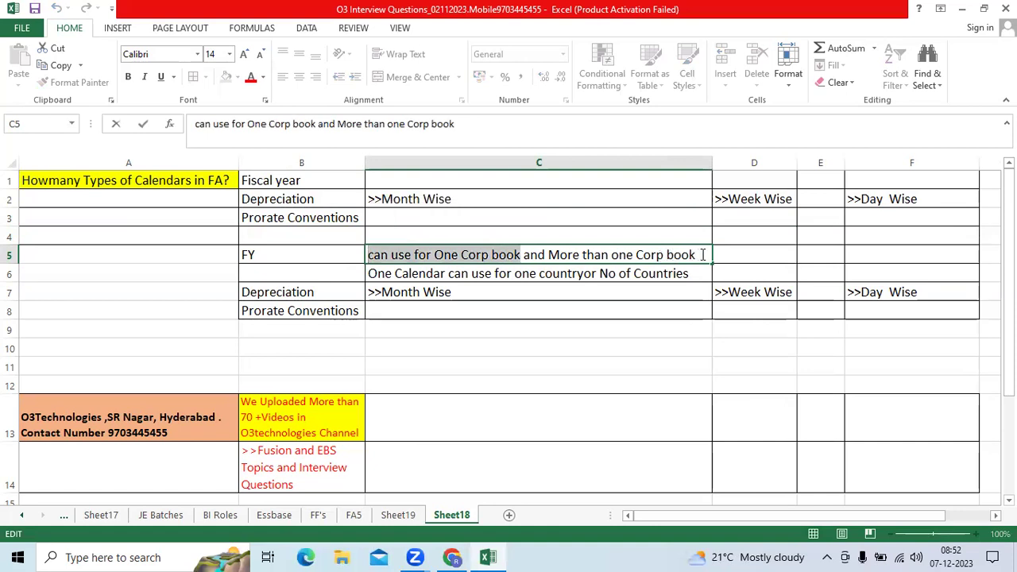
{"action": "left_click_drag", "start_coordinate": [702, 255], "coordinate": [346, 254]}
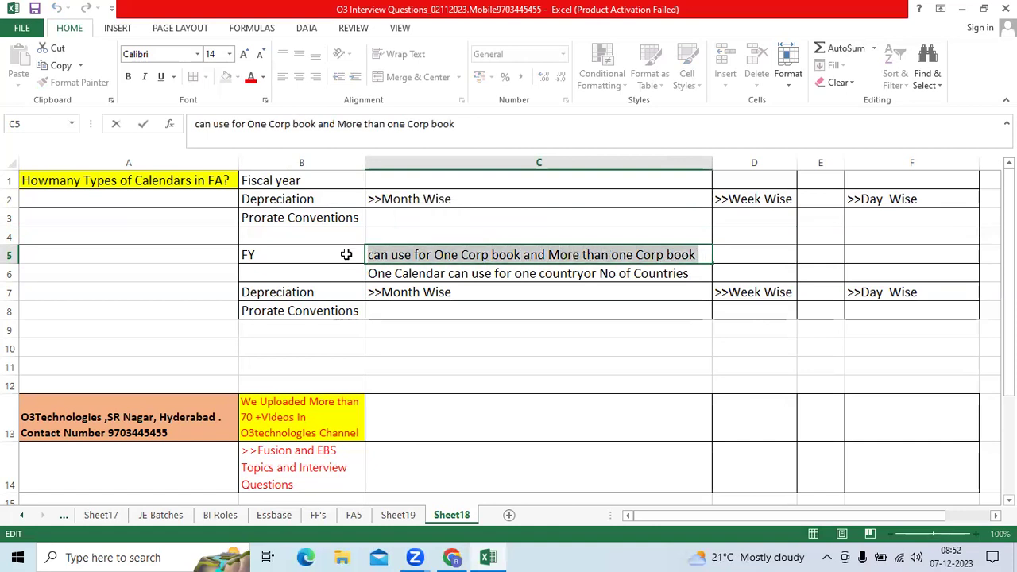
{"action": "left_click", "coordinate": [315, 254]}
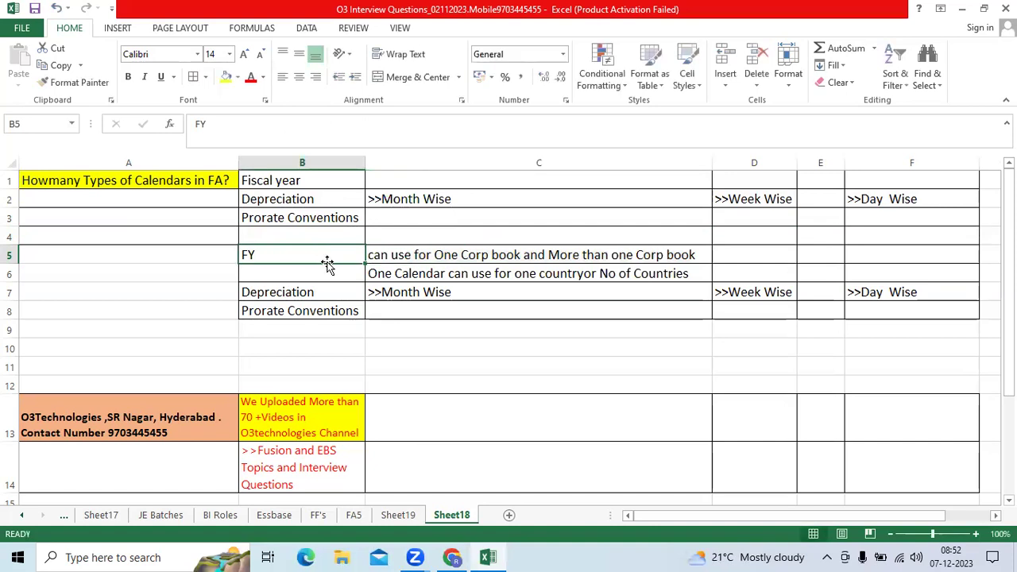
Replace 'or' with 'and' before 'No of Countries' in cell C6.
{"action": "left_click", "coordinate": [451, 275]}
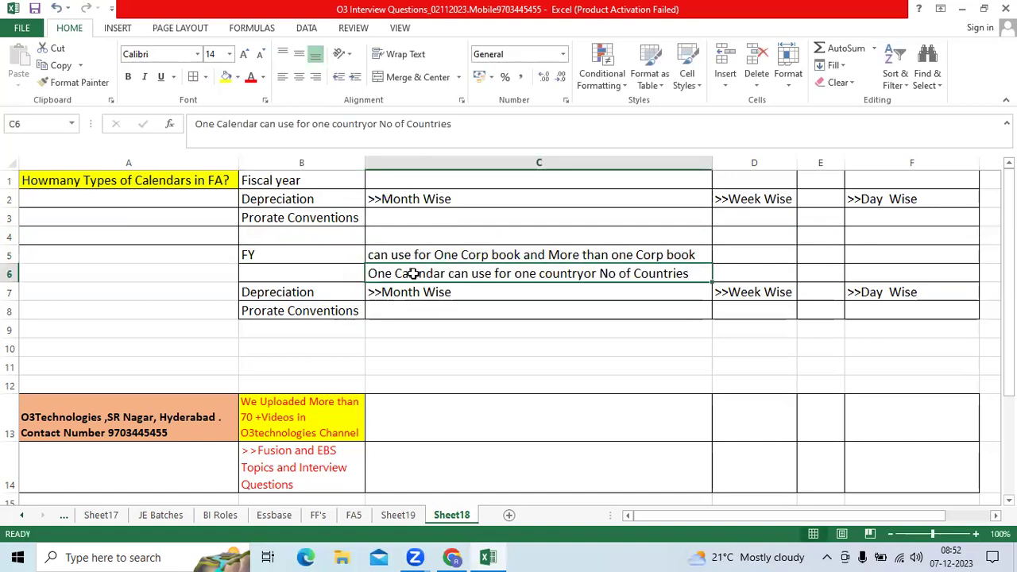
{"action": "double_click", "coordinate": [601, 273]}
{"action": "key", "text": "BackSpace"}
{"action": "key", "text": "BackSpace"}
{"action": "key", "text": "BackSpace"}
{"action": "type", "text": "a"}
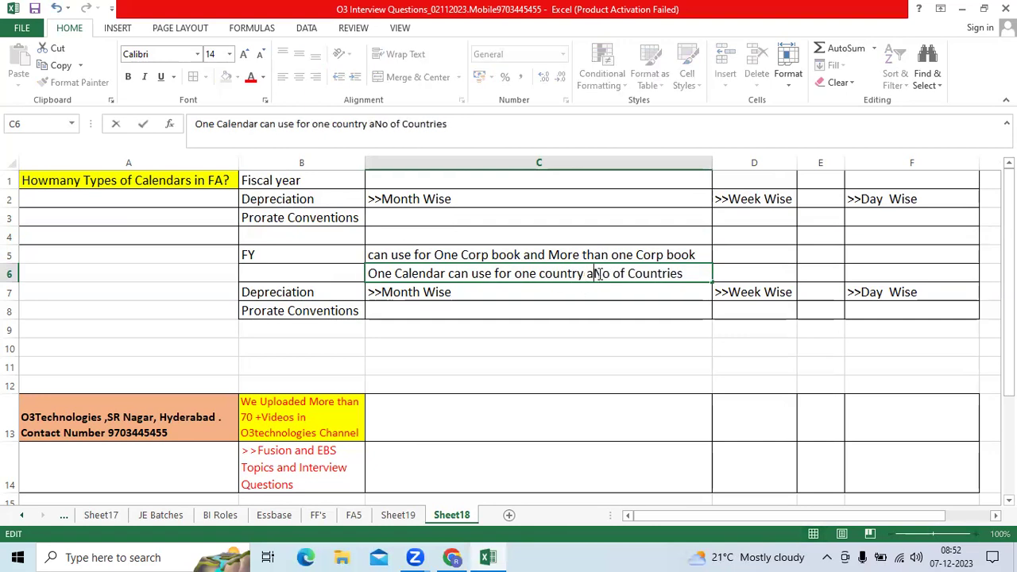
{"action": "type", "text": "nd"}
{"action": "key", "text": "ctrl+Return"}
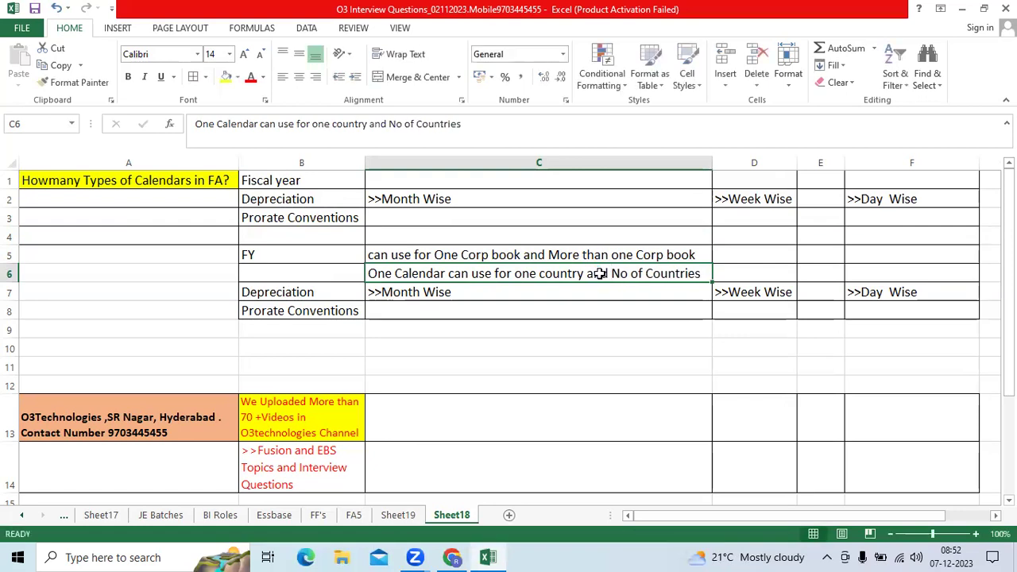
Add an Implementation row in B10:D10 reading '3 Calendars' and 'US'.
{"action": "left_click", "coordinate": [321, 294]}
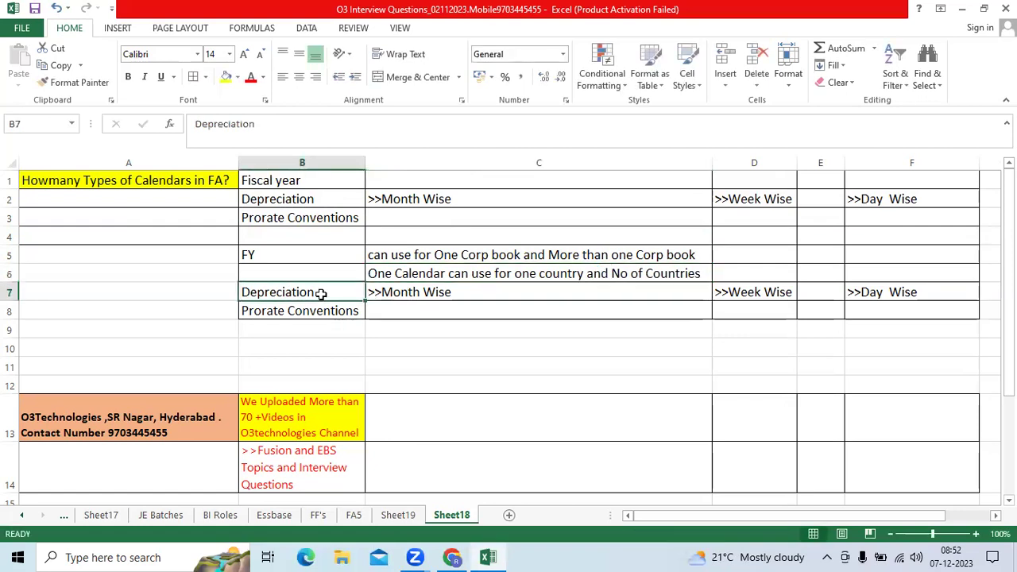
{"action": "left_click", "coordinate": [318, 306]}
{"action": "left_click", "coordinate": [333, 342]}
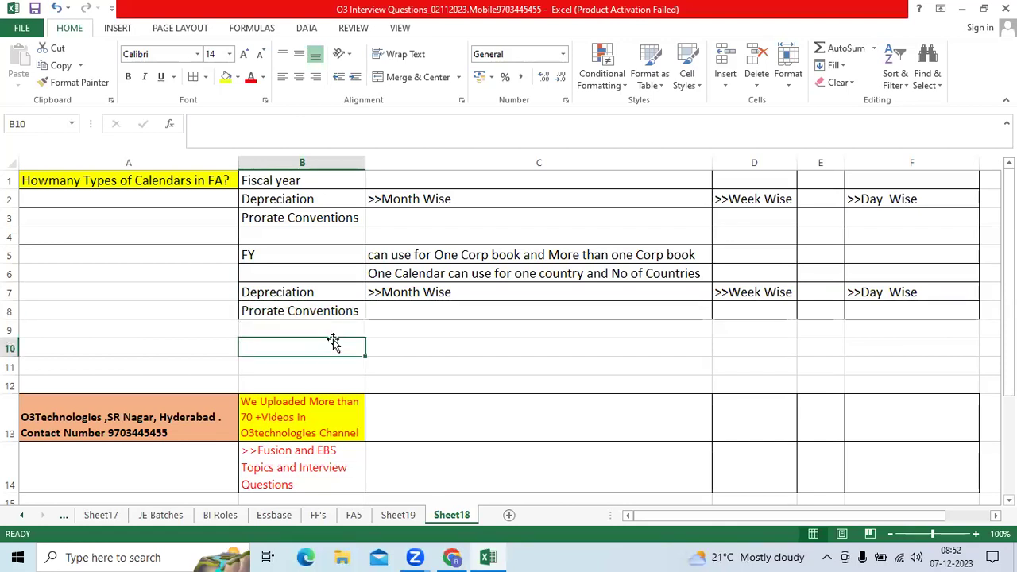
{"action": "type", "text": "Implementation"}
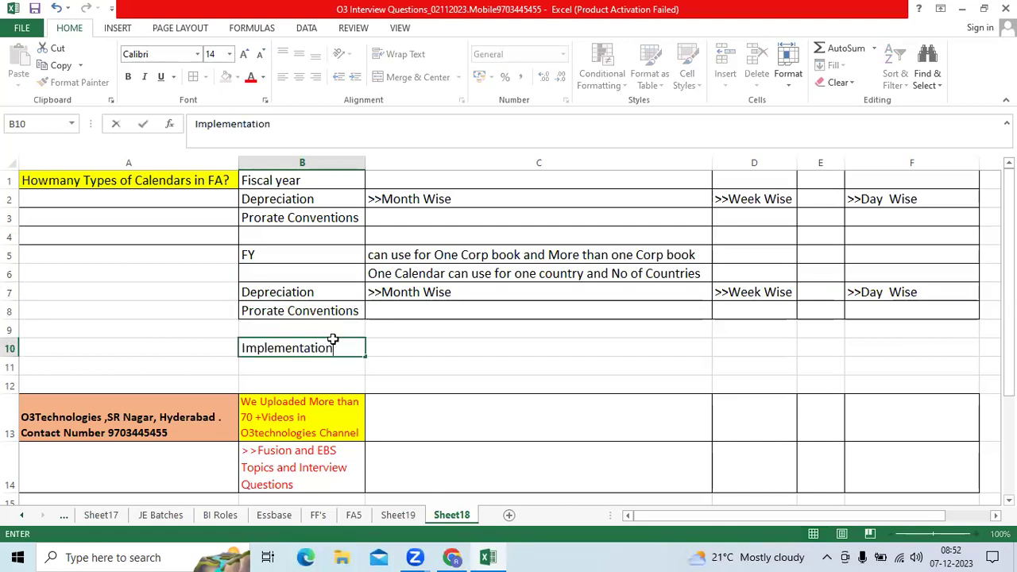
{"action": "key", "text": "Tab"}
{"action": "type", "text": "3 "}
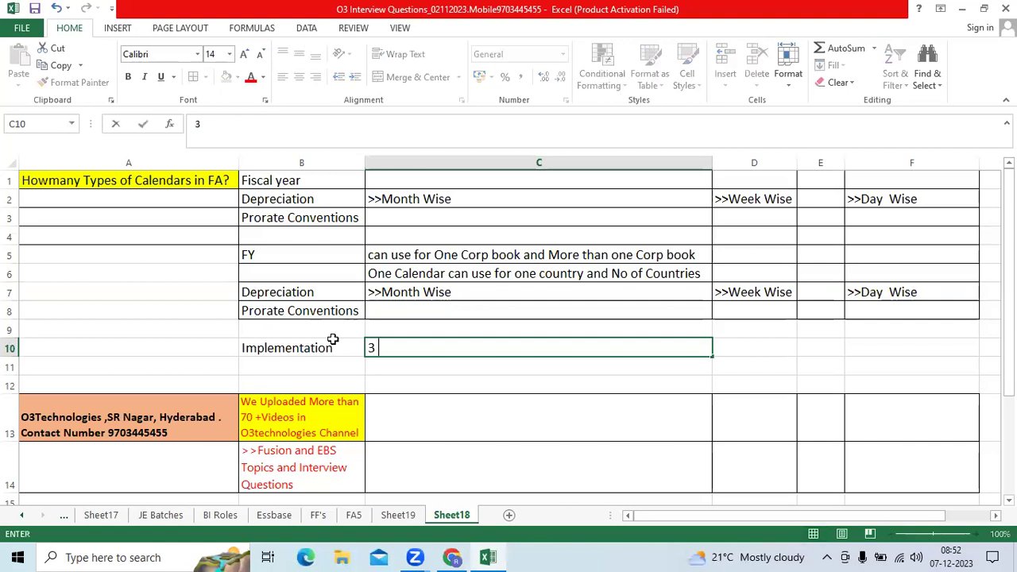
{"action": "type", "text": "Calendars"}
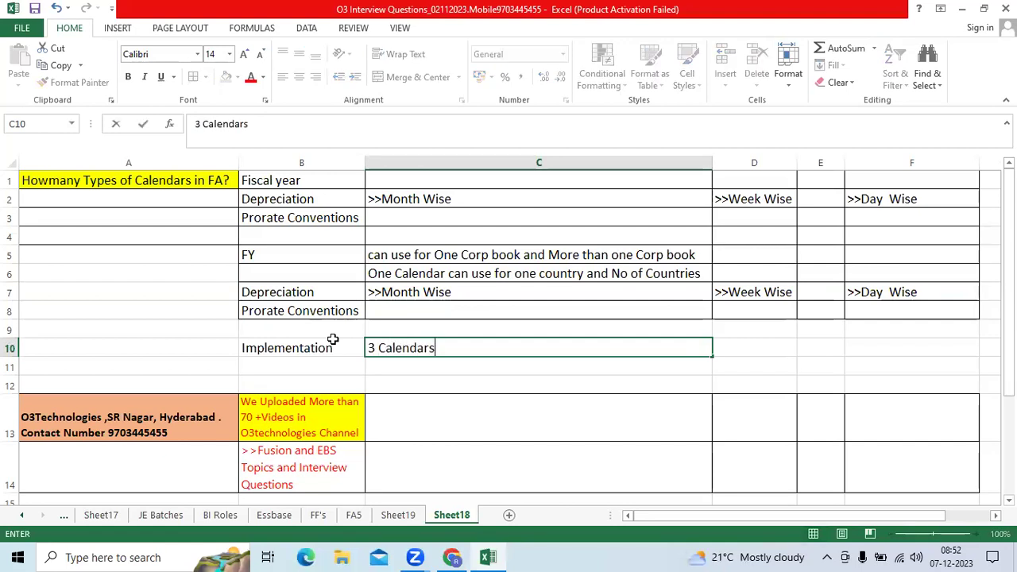
{"action": "key", "text": "ctrl+Return"}
{"action": "key", "text": "Right"}
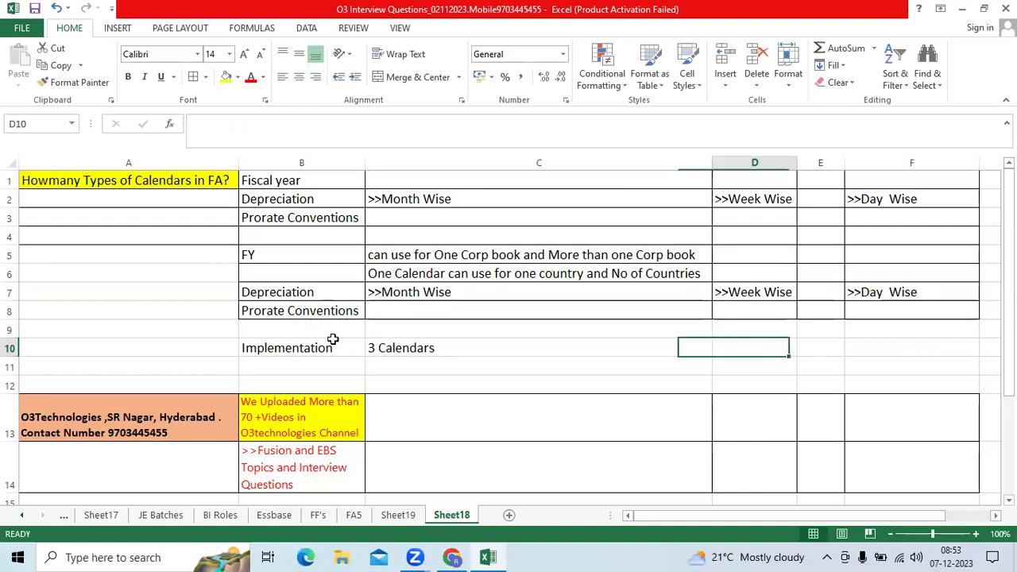
{"action": "type", "text": "US"}
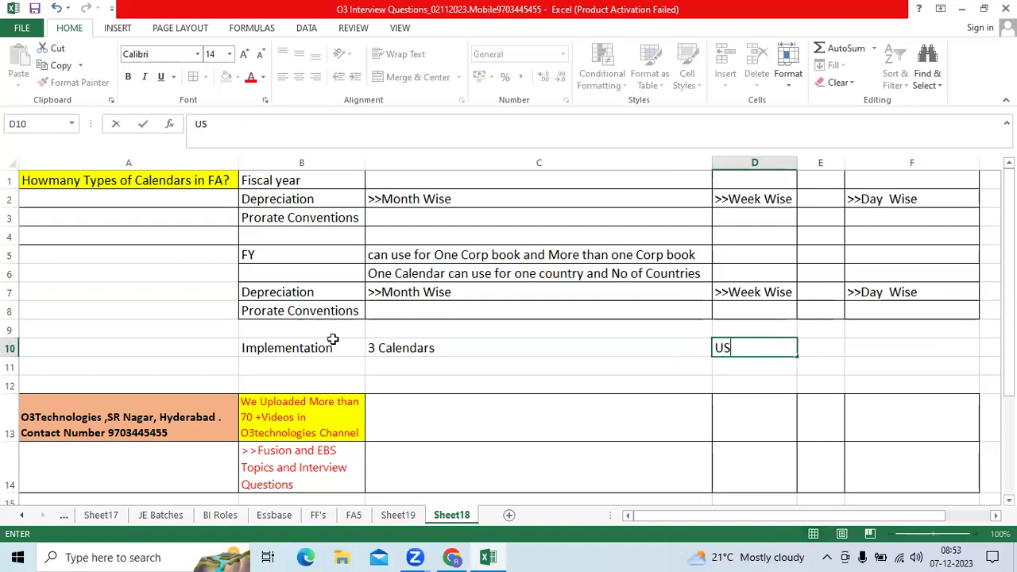
{"action": "key", "text": "Return"}
Add a Rollouts row below it with '7 Countries/7 Corpbooks' in C11.
{"action": "key", "text": "Left"}
{"action": "key", "text": "Left"}
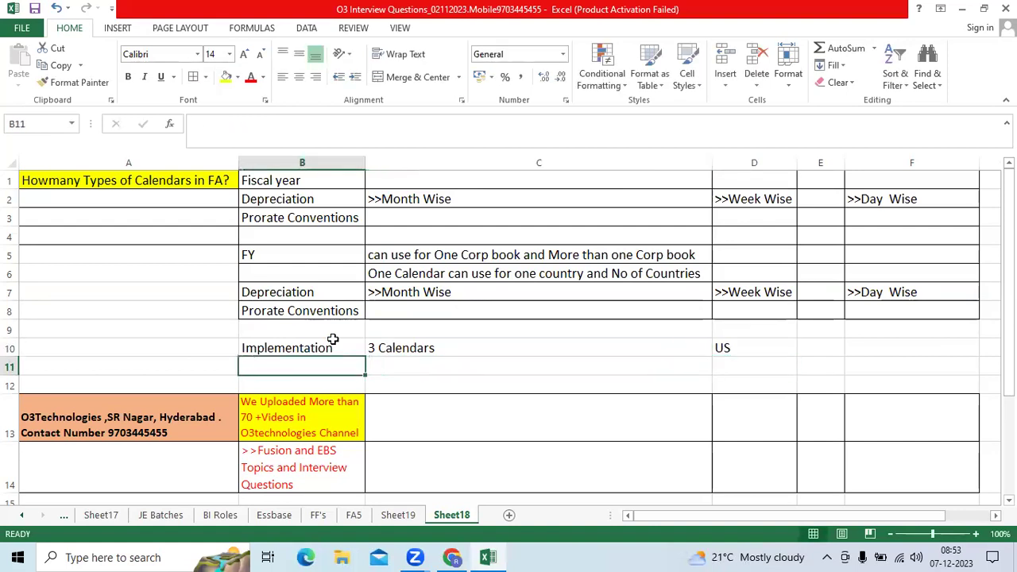
{"action": "type", "text": "Rollouts"}
{"action": "key", "text": "Tab"}
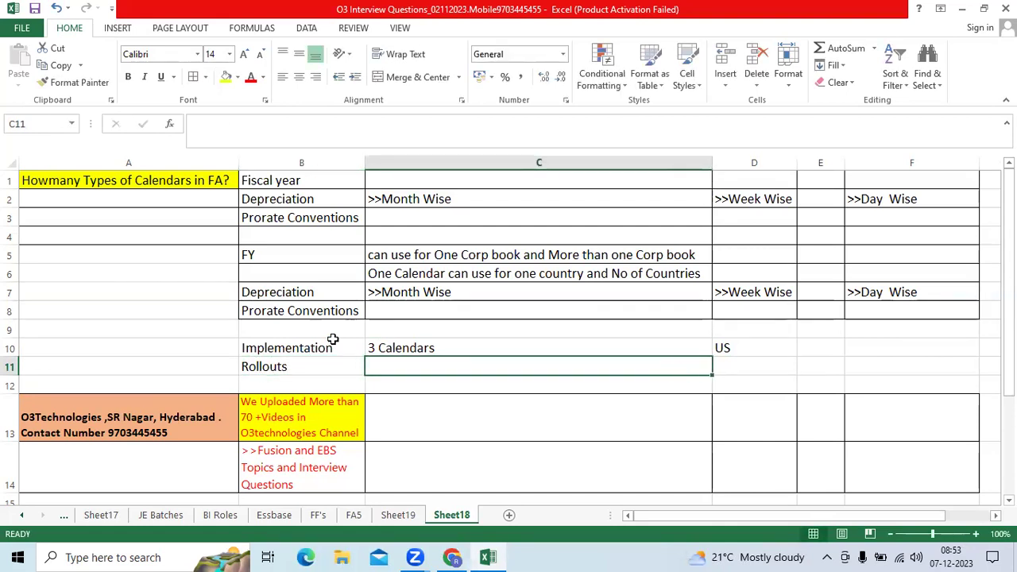
{"action": "type", "text": "7 Countrie"}
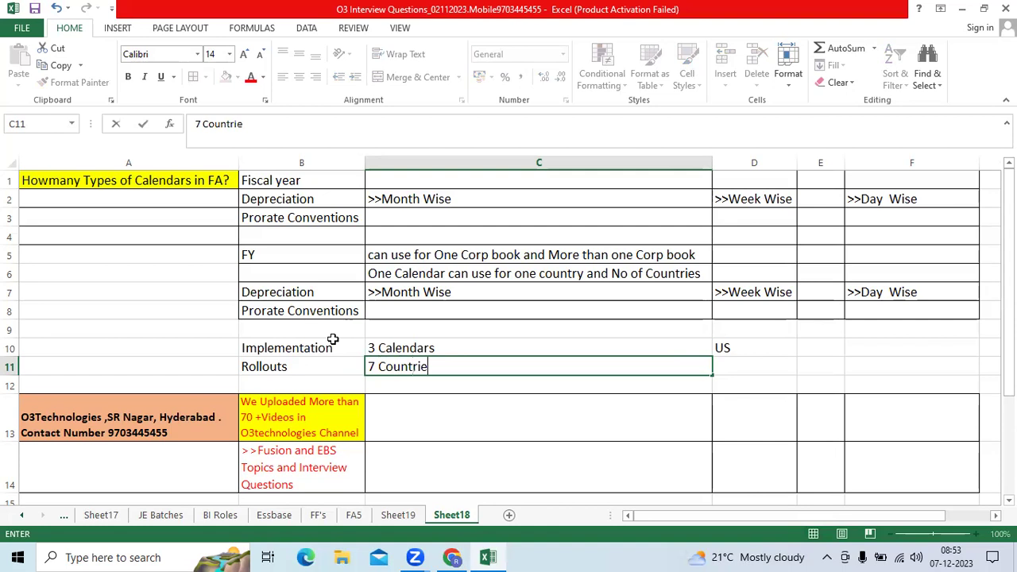
{"action": "type", "text": "s/7 Corp"}
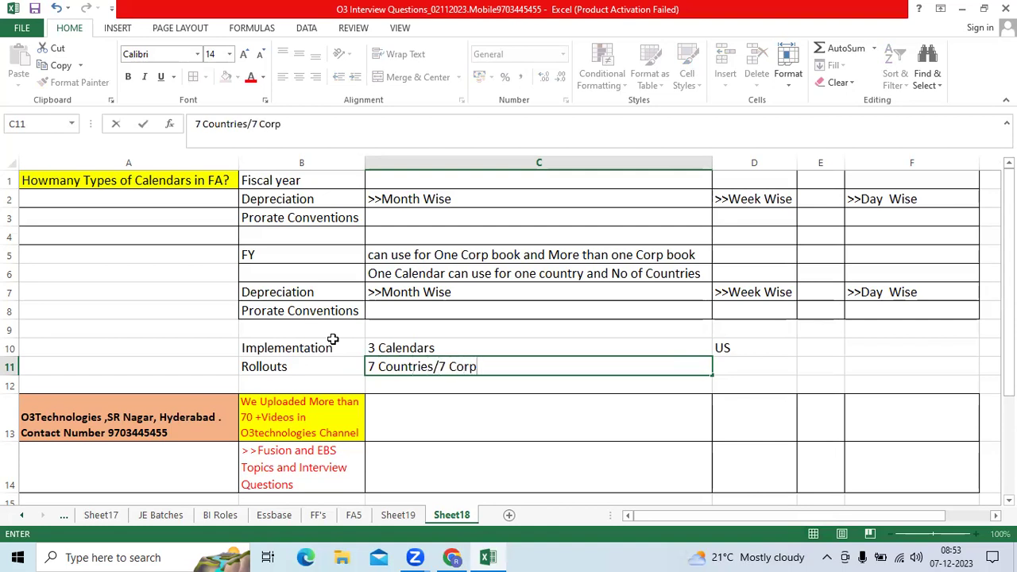
{"action": "type", "text": "books"}
{"action": "key", "text": "Tab"}
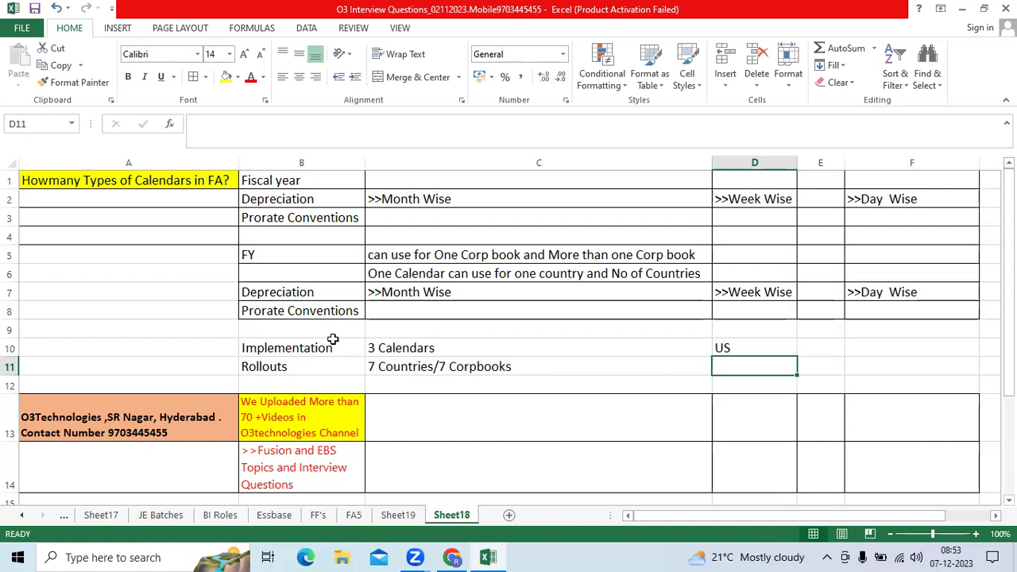
Apply borders to the Implementation and Rollouts cells B10:D11.
{"action": "left_click_drag", "start_coordinate": [295, 348], "coordinate": [764, 364]}
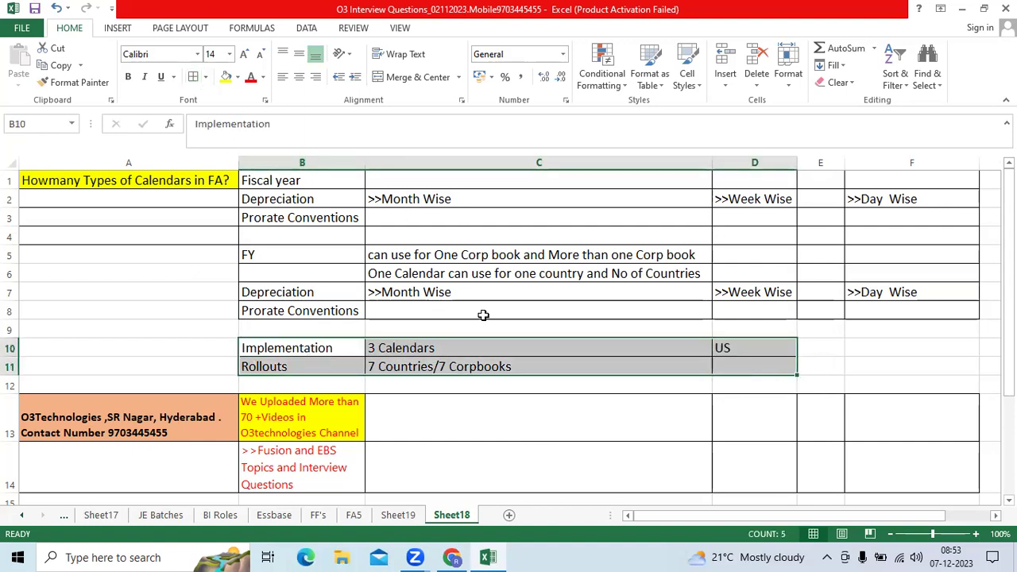
{"action": "left_click", "coordinate": [422, 347]}
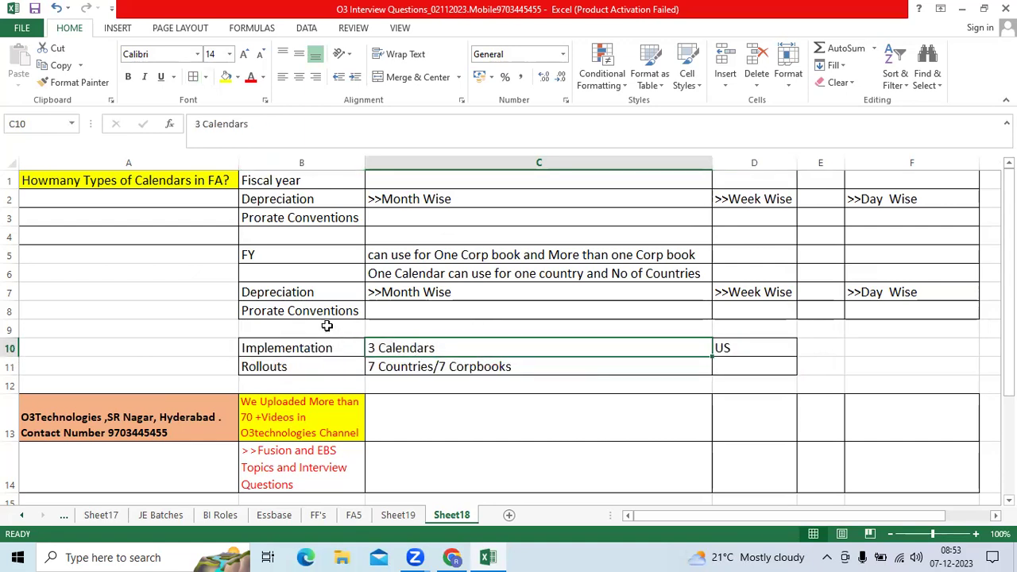
{"action": "left_click", "coordinate": [310, 367]}
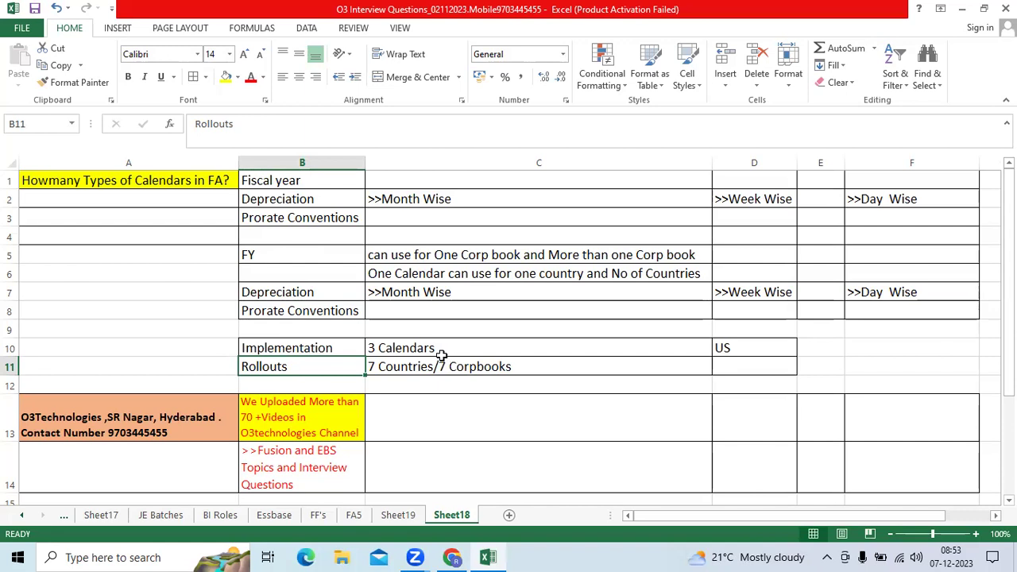
Apply All Borders to the whole table range A1:F11.
{"action": "left_click_drag", "start_coordinate": [84, 182], "coordinate": [913, 365]}
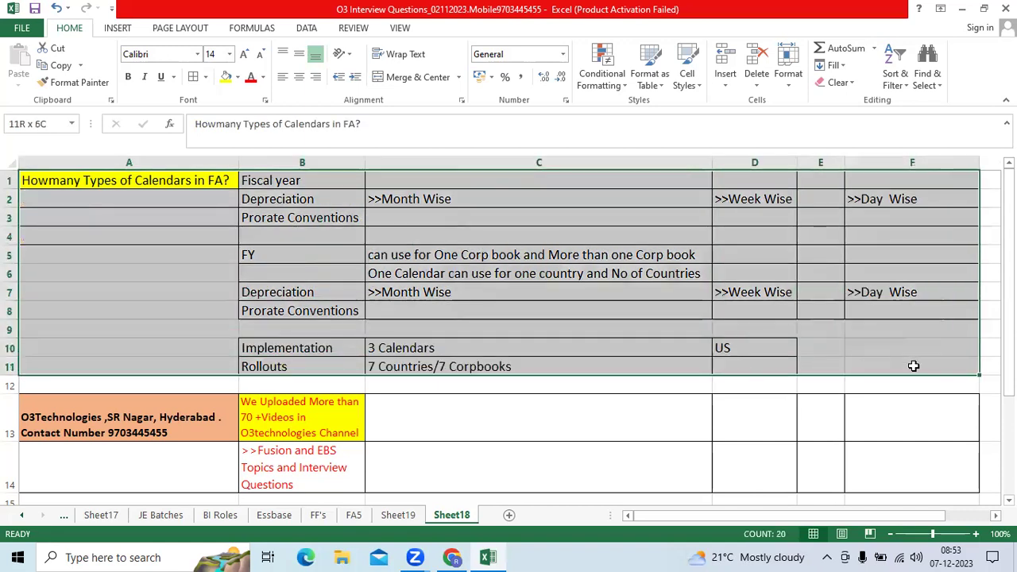
{"action": "left_click", "coordinate": [193, 77]}
{"action": "left_click", "coordinate": [374, 279]}
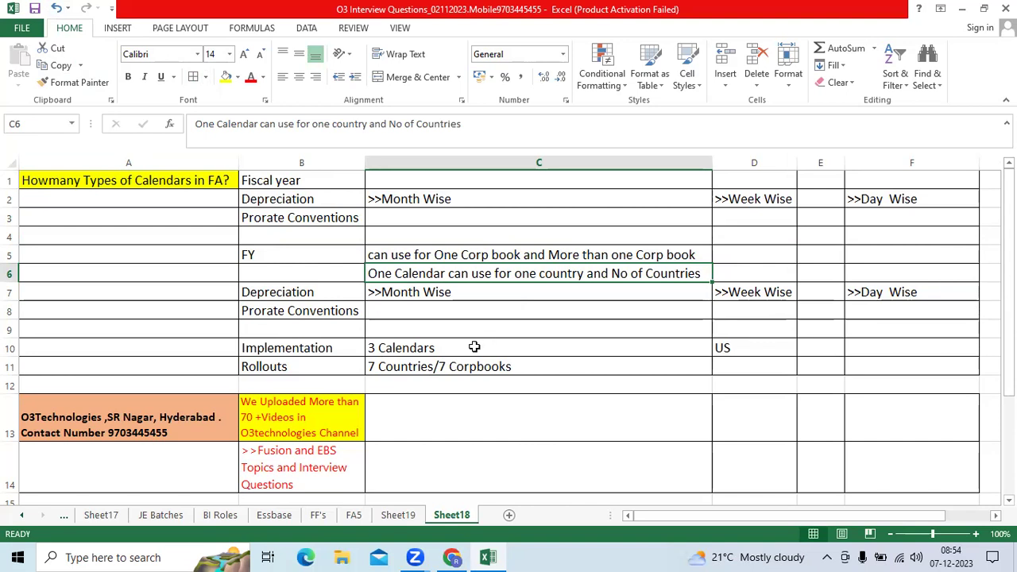
Add a Corp Books row in B12 with 'Based on Primary Ledger or Legal Entity' in C12.
{"action": "left_click", "coordinate": [348, 383]}
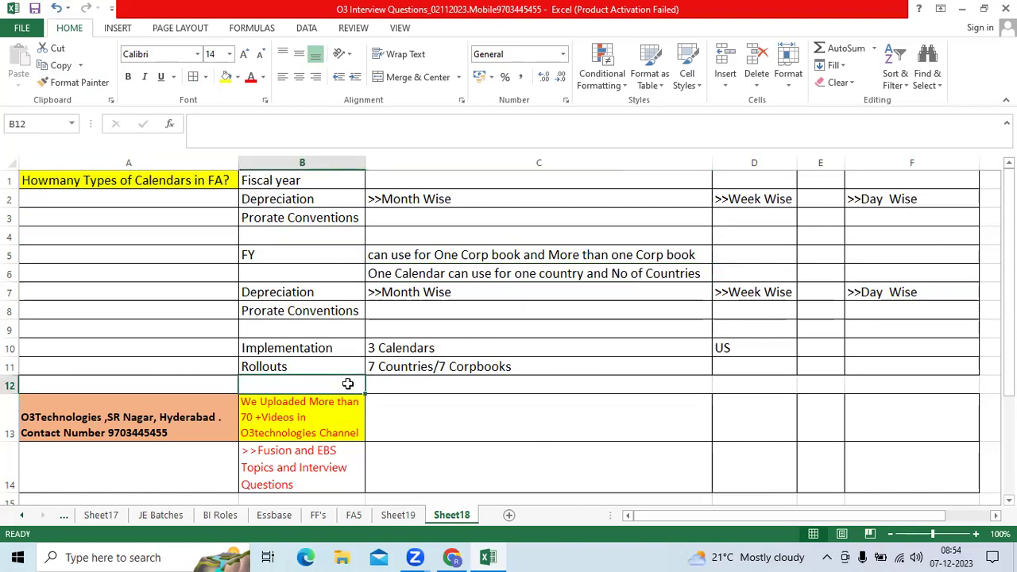
{"action": "type", "text": "Corp Bo"}
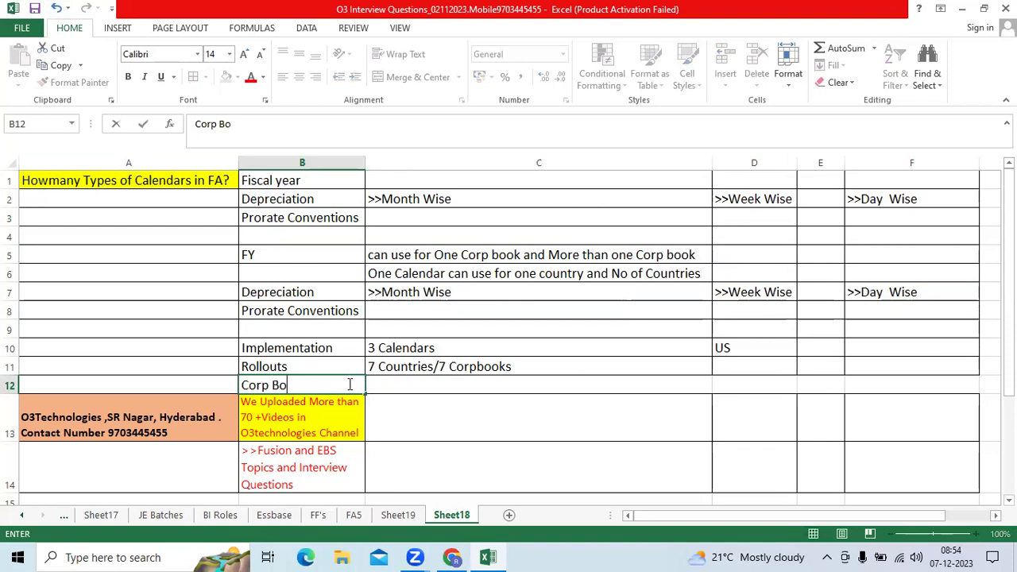
{"action": "type", "text": "oks"}
{"action": "key", "text": "Tab"}
{"action": "type", "text": "Ba"}
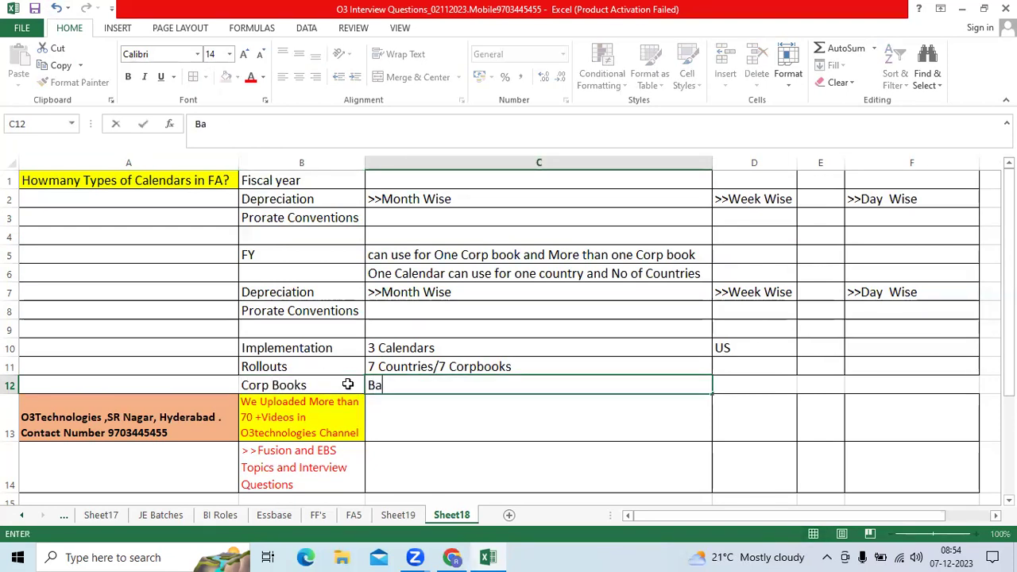
{"action": "type", "text": "sed on PRo"}
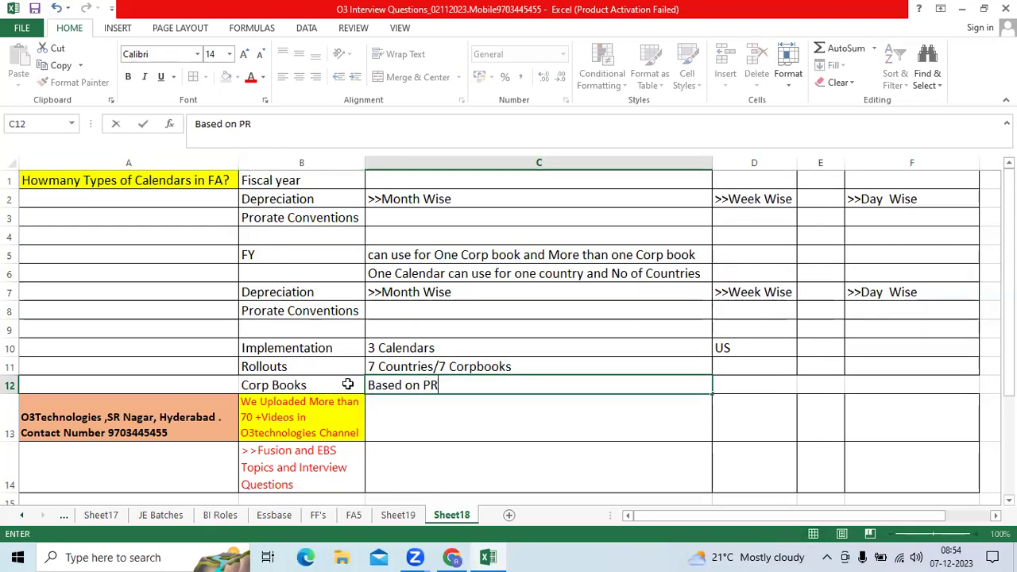
{"action": "key", "text": "BackSpace"}
{"action": "key", "text": "BackSpace"}
{"action": "type", "text": "rimary Ledger o"}
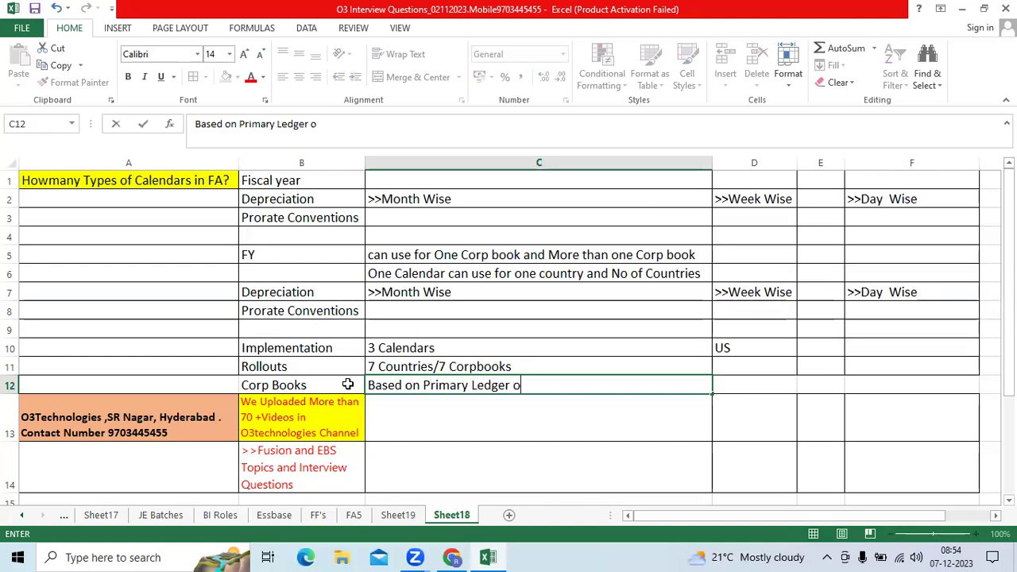
{"action": "type", "text": "r Legal Entity"}
{"action": "key", "text": "ctrl+Return"}
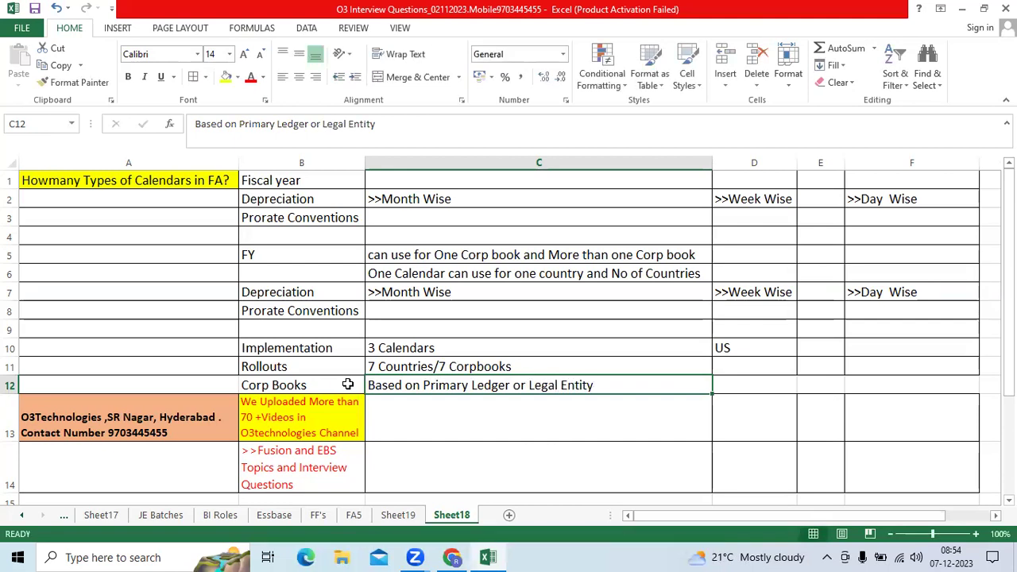
Enter 'US' in D12 and '42 LE's' in E12.
{"action": "left_click", "coordinate": [776, 388]}
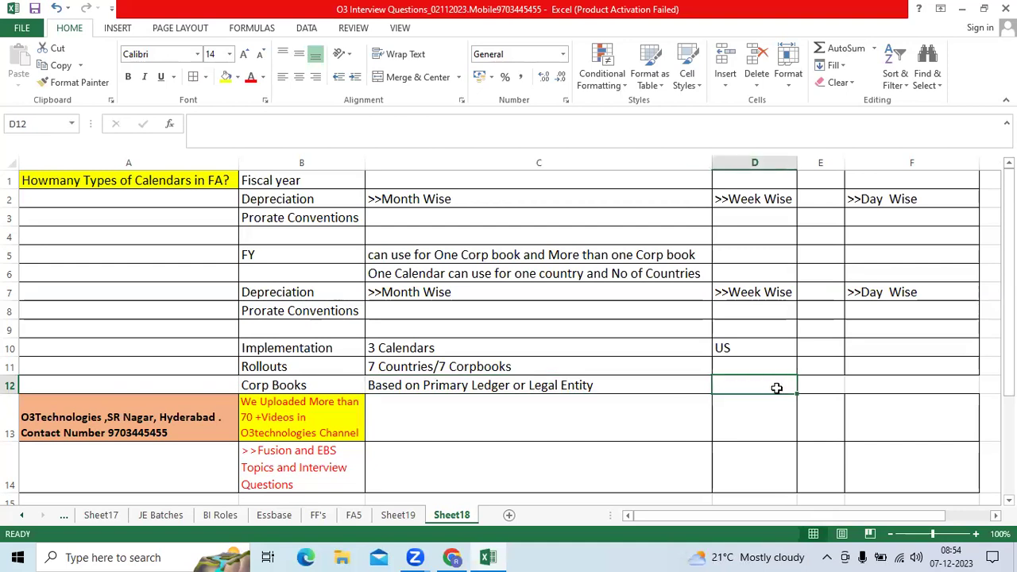
{"action": "type", "text": "US"}
{"action": "key", "text": "Tab"}
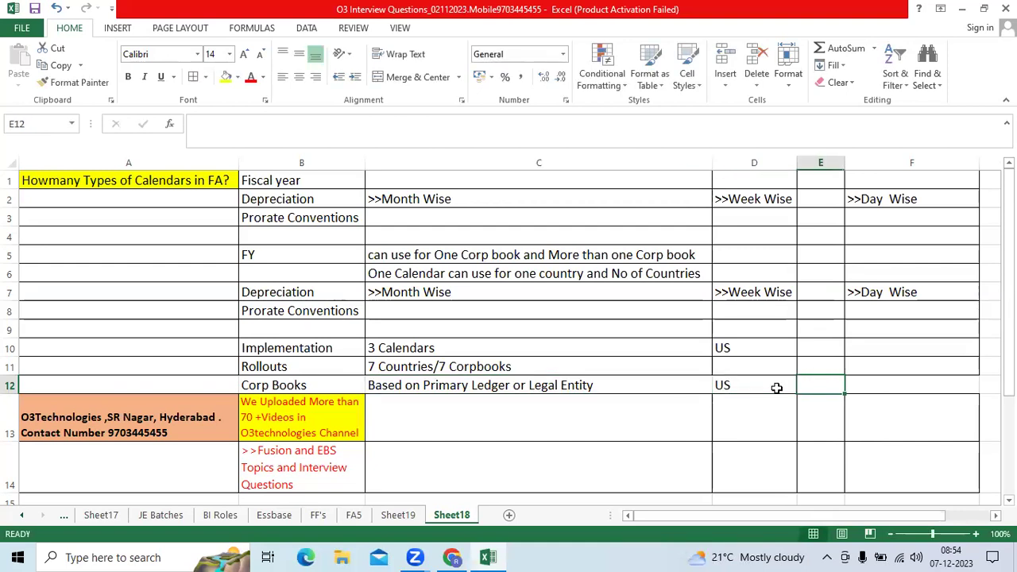
{"action": "type", "text": "42 LE"}
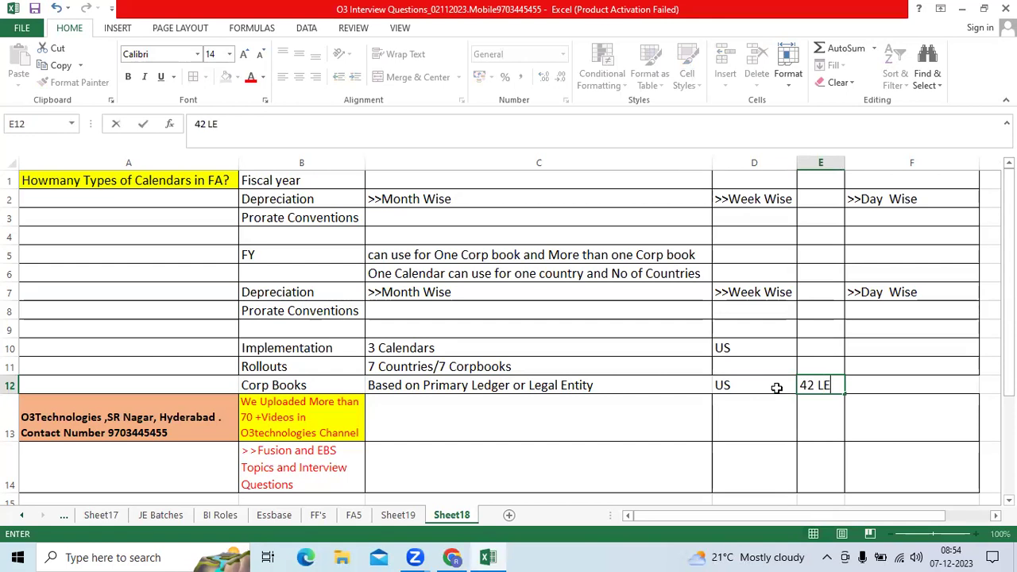
{"action": "type", "text": "'s"}
{"action": "key", "text": "ctrl+Return"}
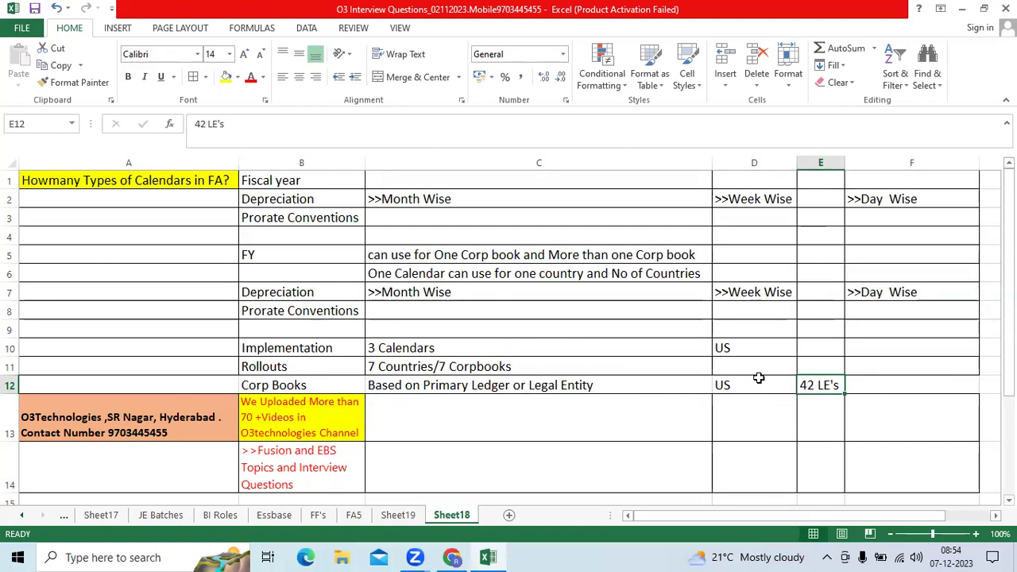
{"action": "left_click_drag", "start_coordinate": [308, 180], "coordinate": [306, 218]}
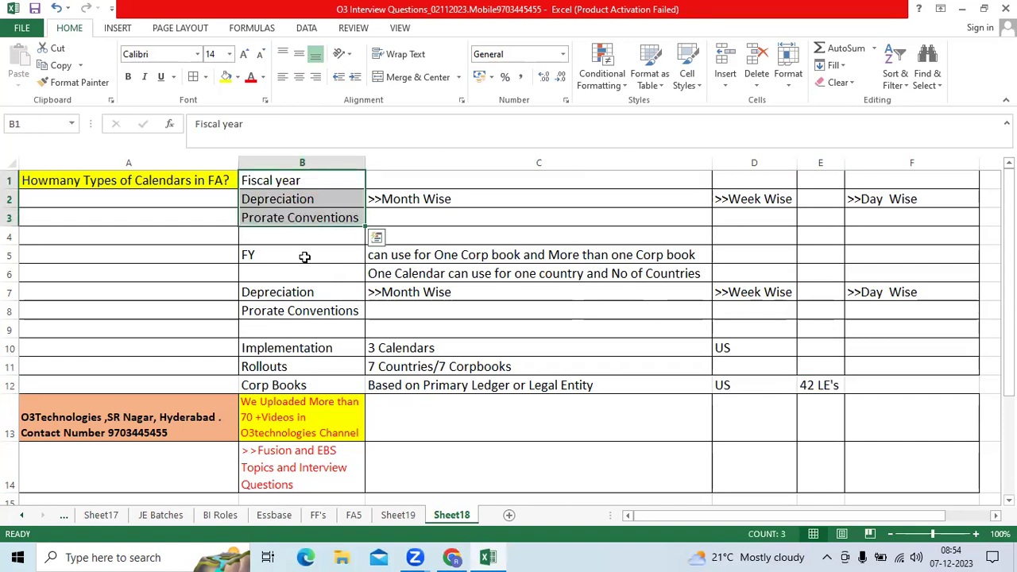
{"action": "left_click", "coordinate": [307, 199]}
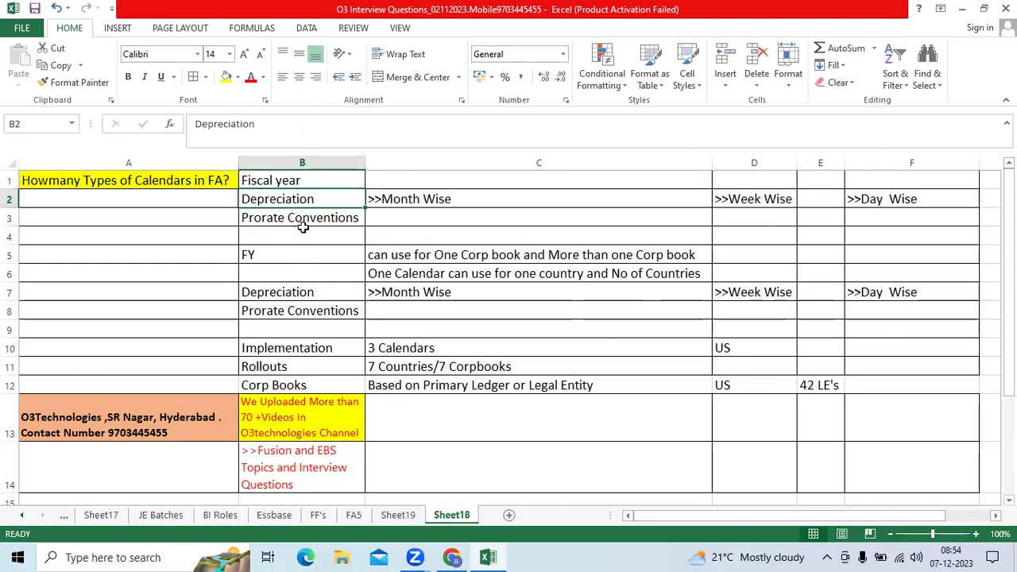
{"action": "left_click", "coordinate": [308, 219]}
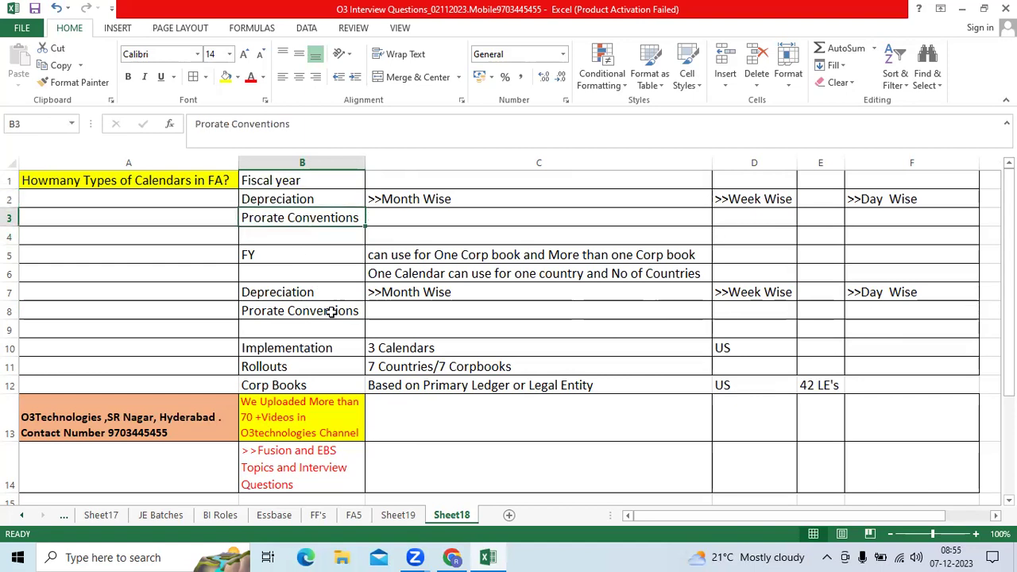